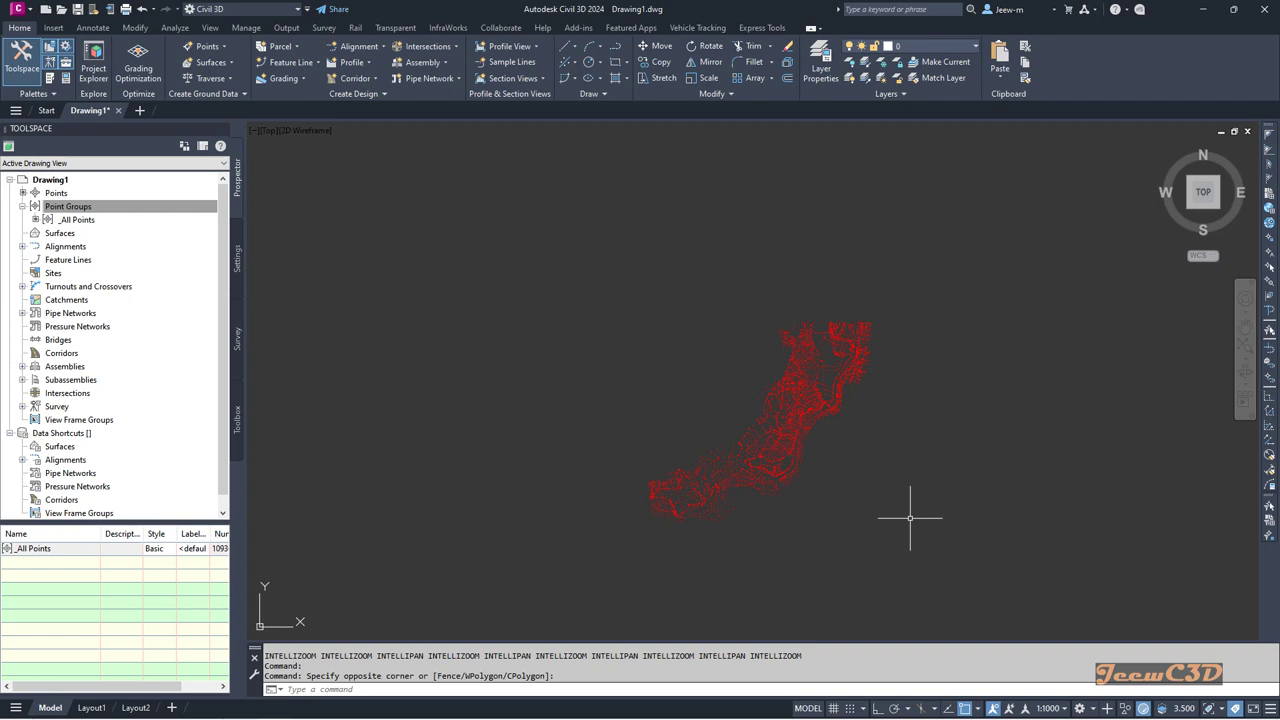
# Zoom in and window-select the upper-right cluster of COGO points
pyautogui.scroll(6, 891, 314)
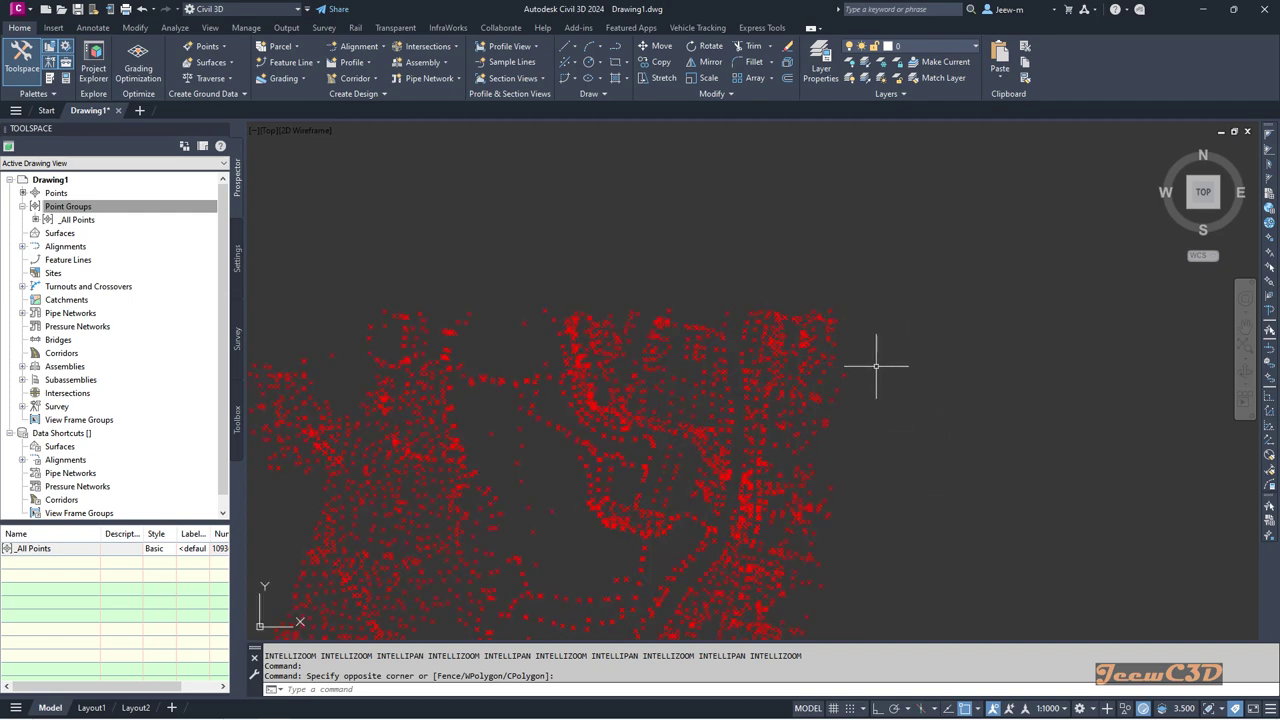
pyautogui.click(885, 368)
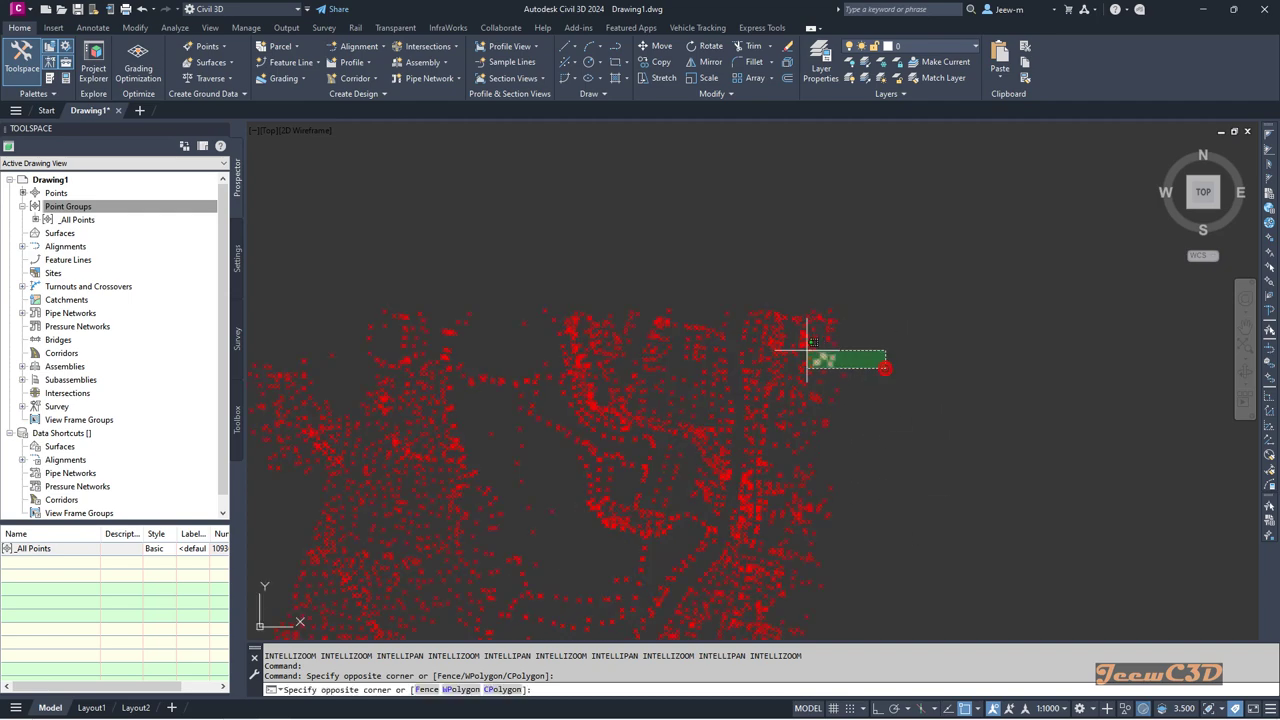
pyautogui.click(740, 298)
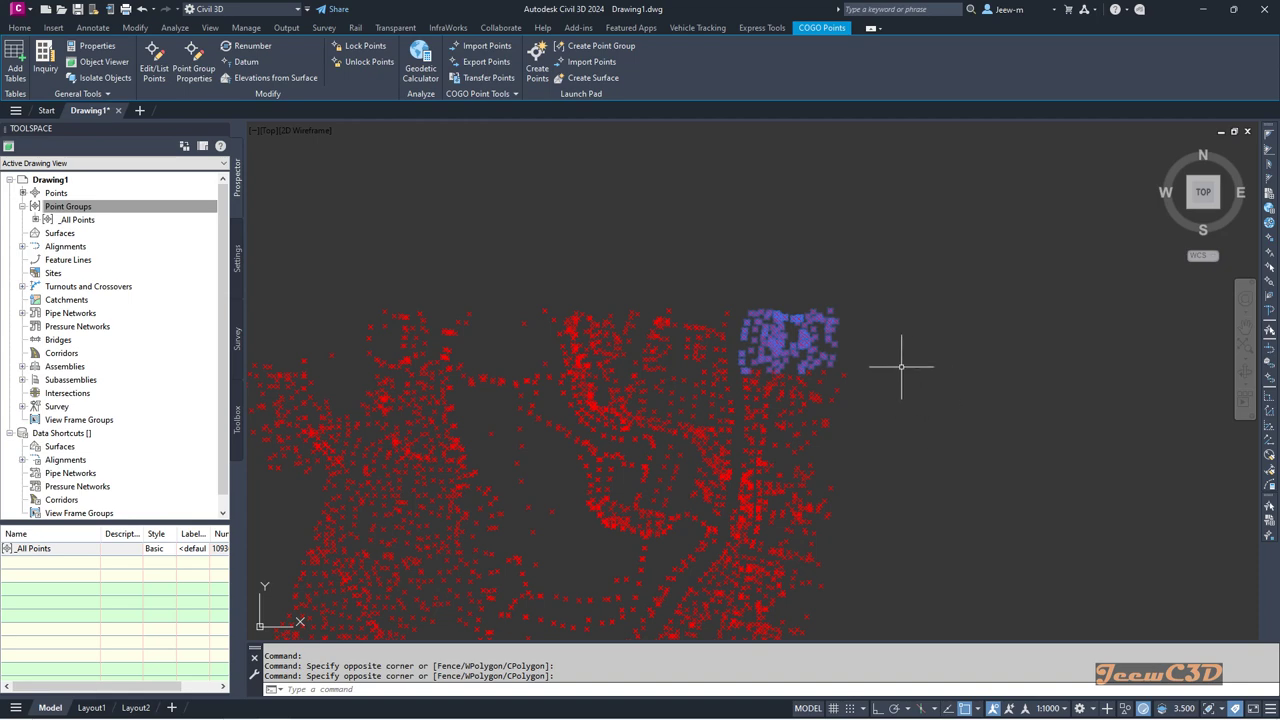
# Open the selected COGO points in the Panorama point editor via Edit Points
pyautogui.rightClick(916, 270)
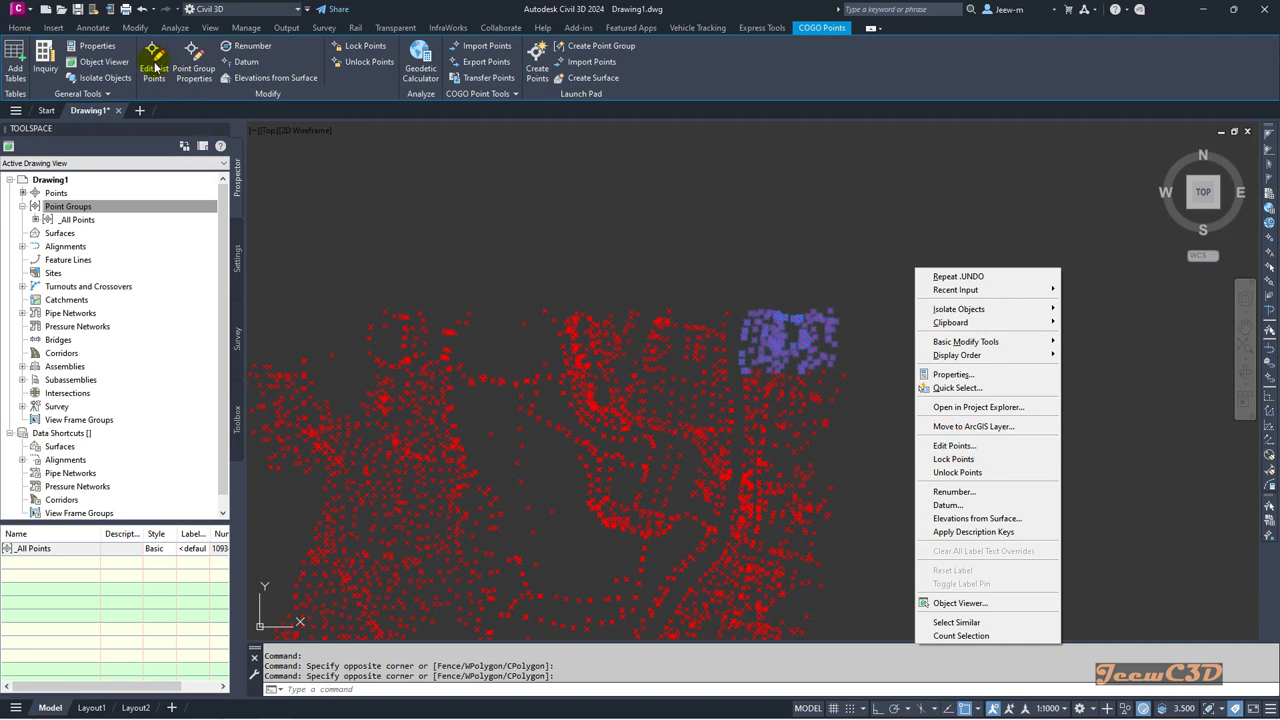
pyautogui.click(960, 446)
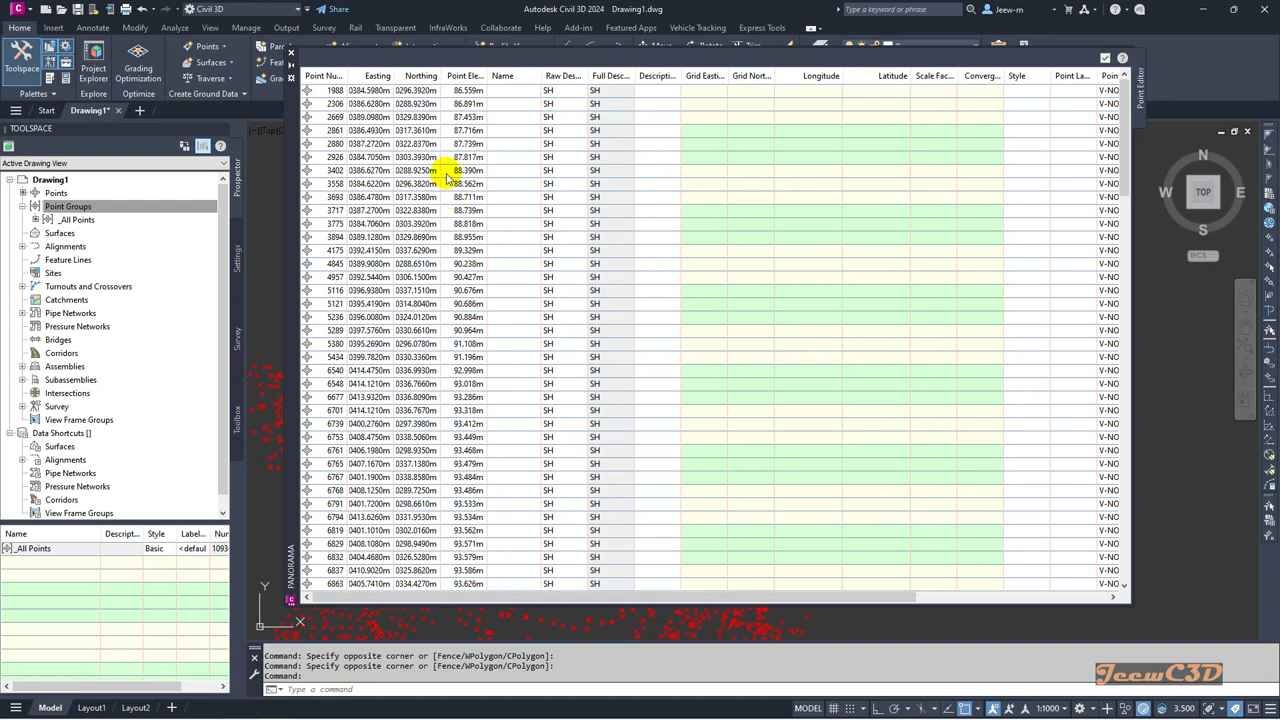
pyautogui.click(368, 104)
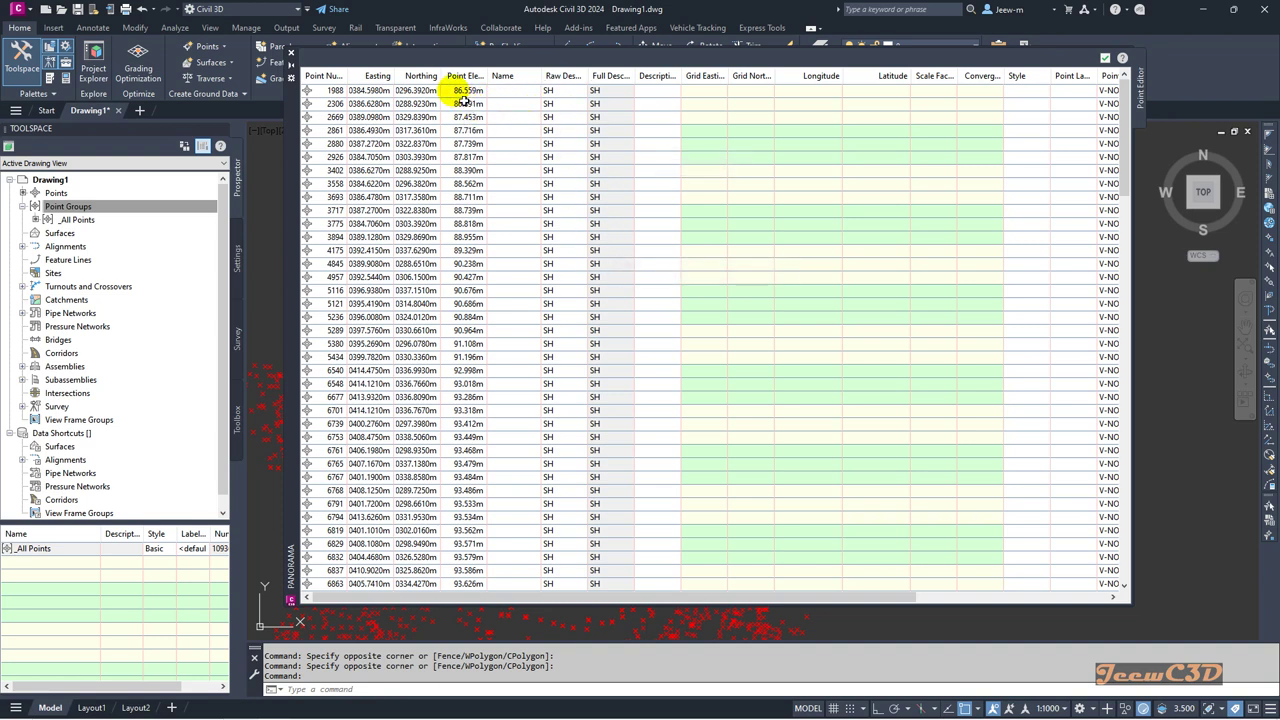
pyautogui.click(466, 92)
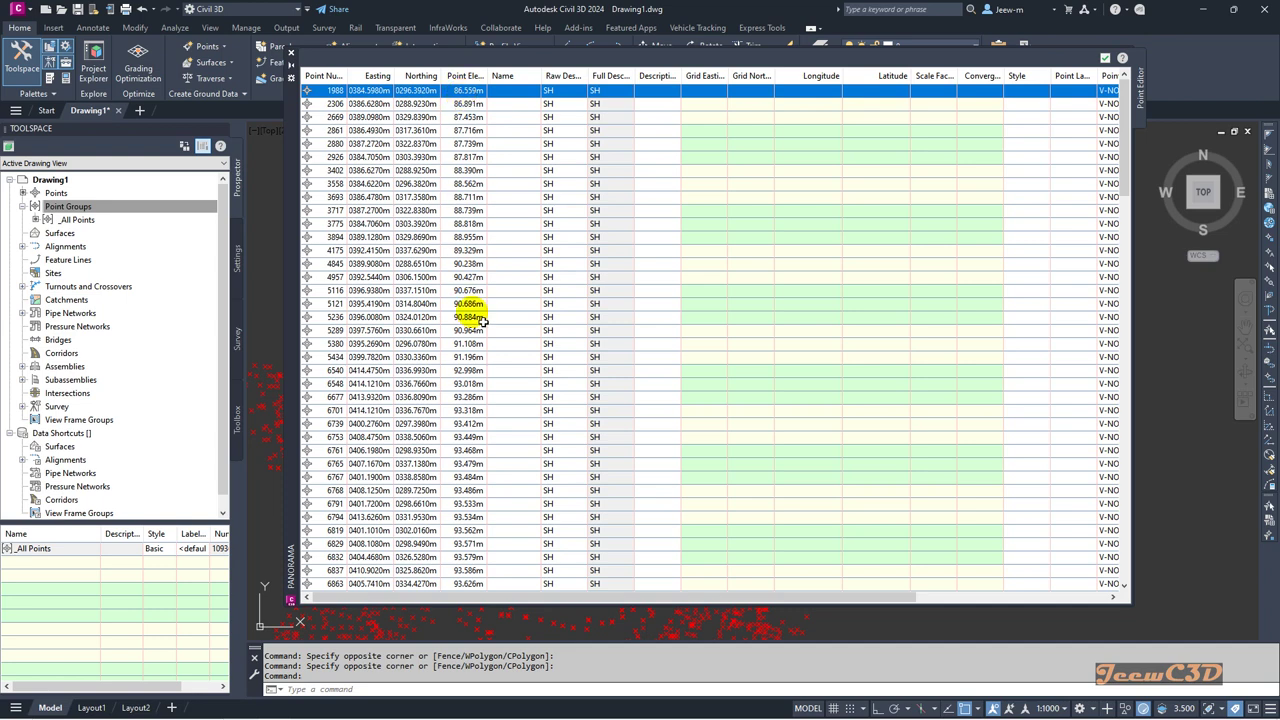
pyautogui.moveTo(467, 112)
pyautogui.mouseDown()
pyautogui.moveTo(485, 106)
pyautogui.moveTo(465, 101)
pyautogui.mouseUp()
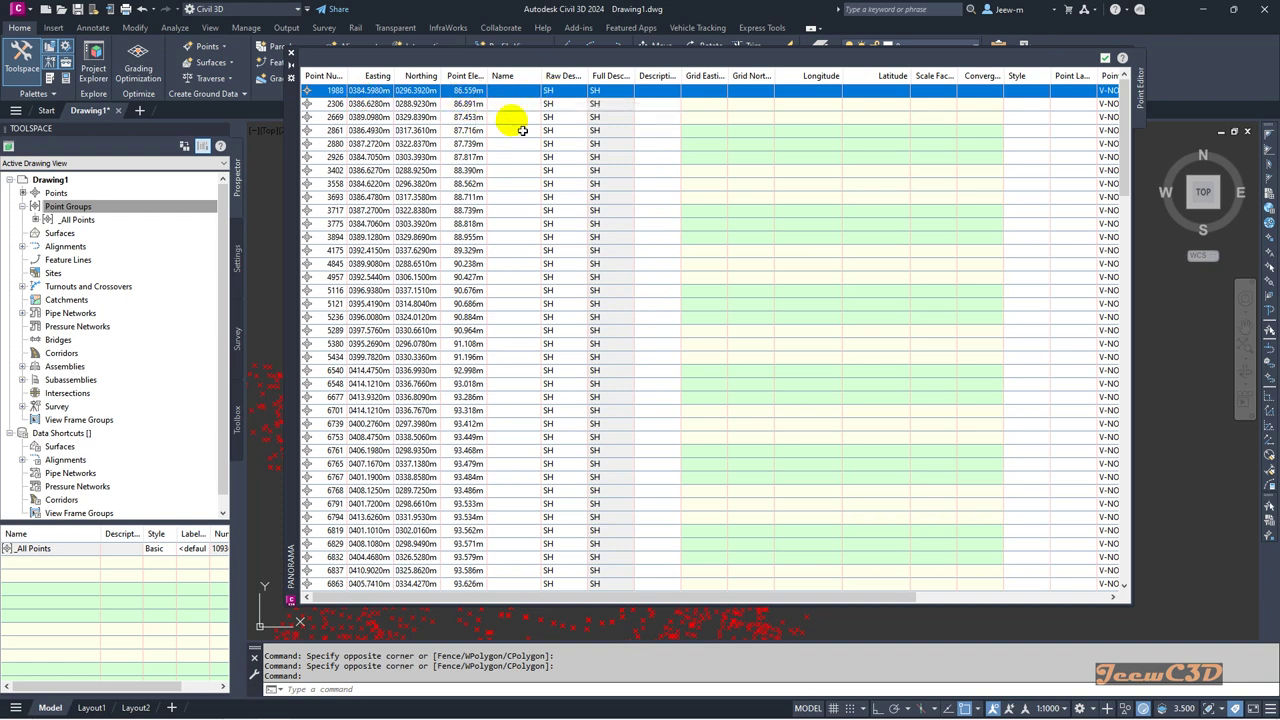
# Select all rows in the point table and start the Datum elevation adjustment
pyautogui.hotkey('ctrl', 'a')
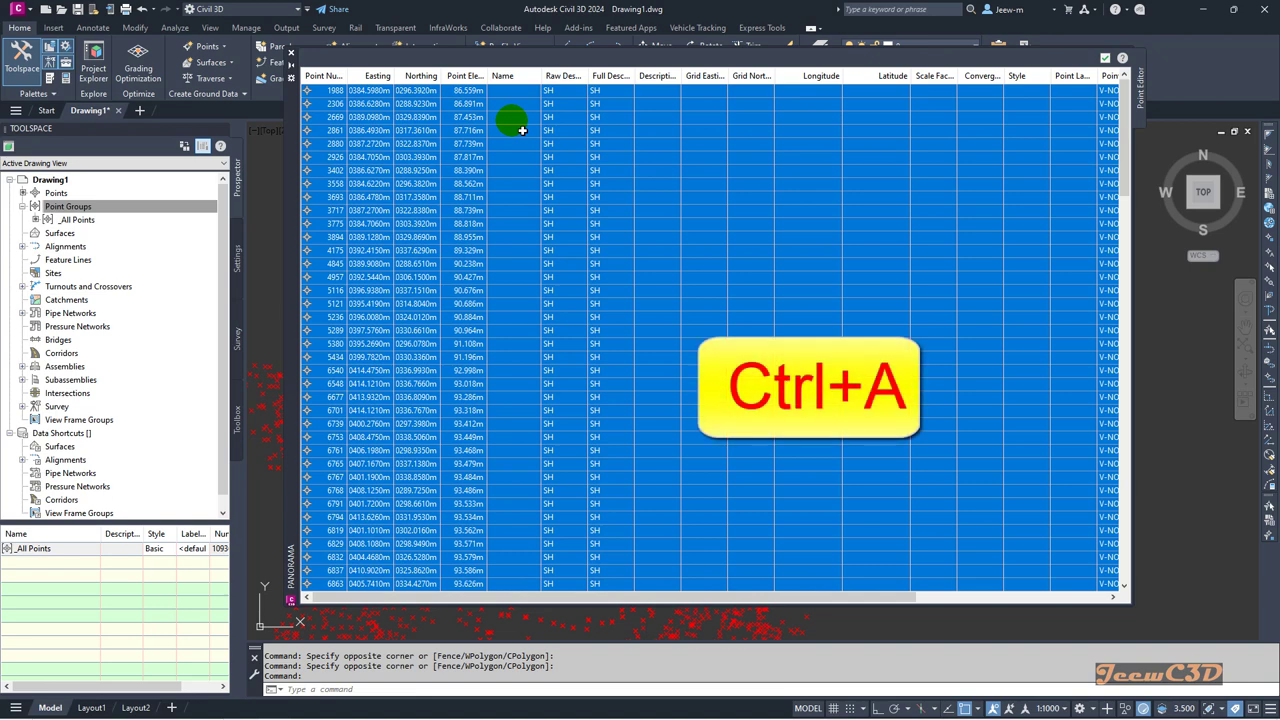
pyautogui.rightClick(512, 120)
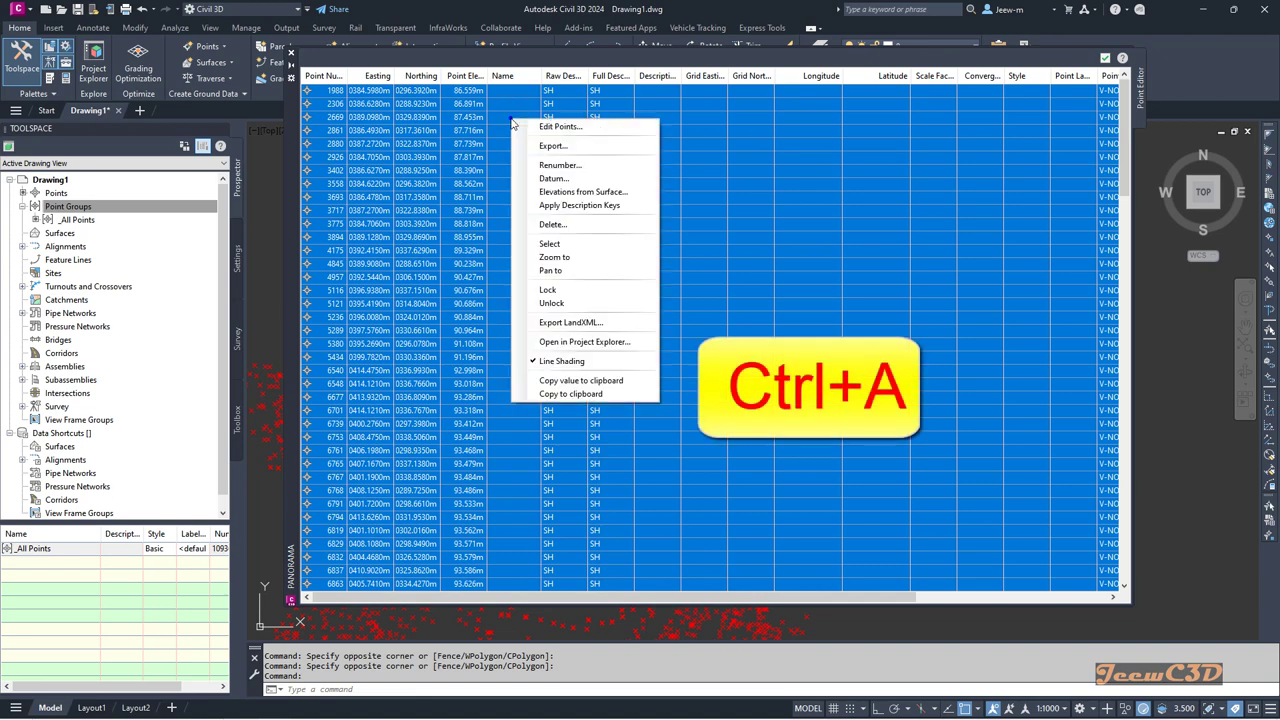
pyautogui.click(563, 179)
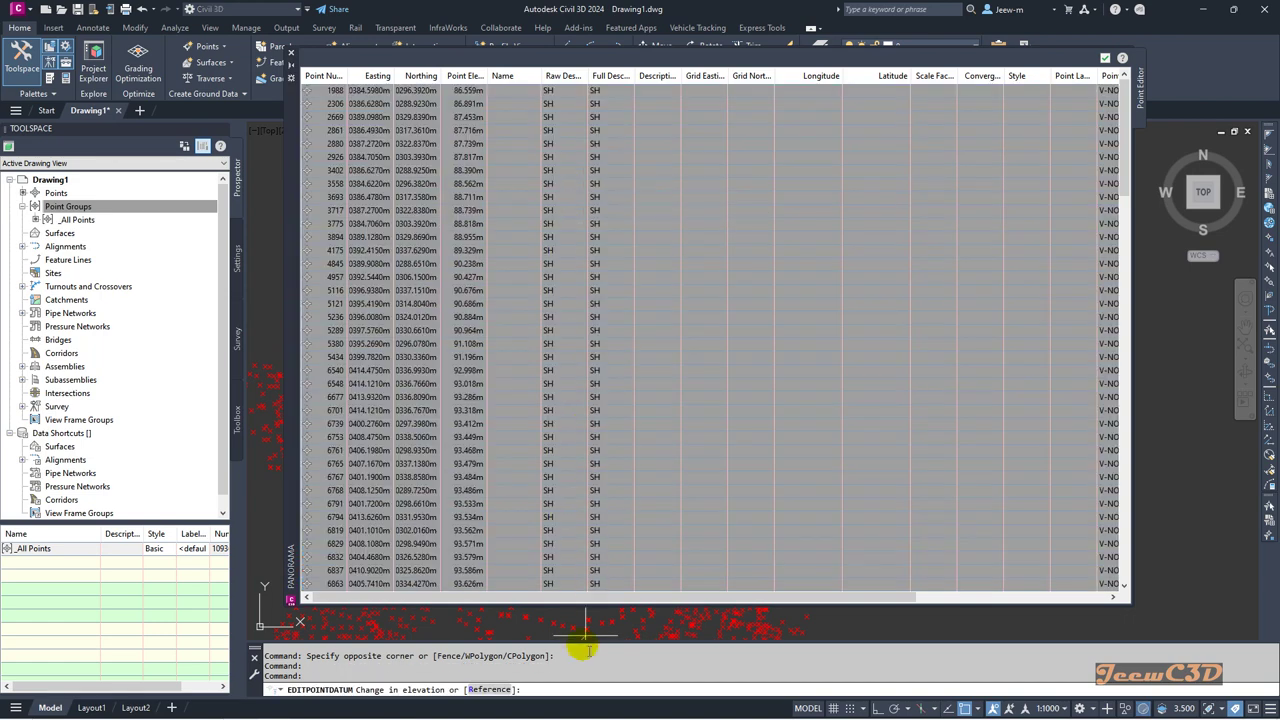
# Enter 5 as the elevation change at the EDITPOINTDATUM prompt
pyautogui.click(542, 698)
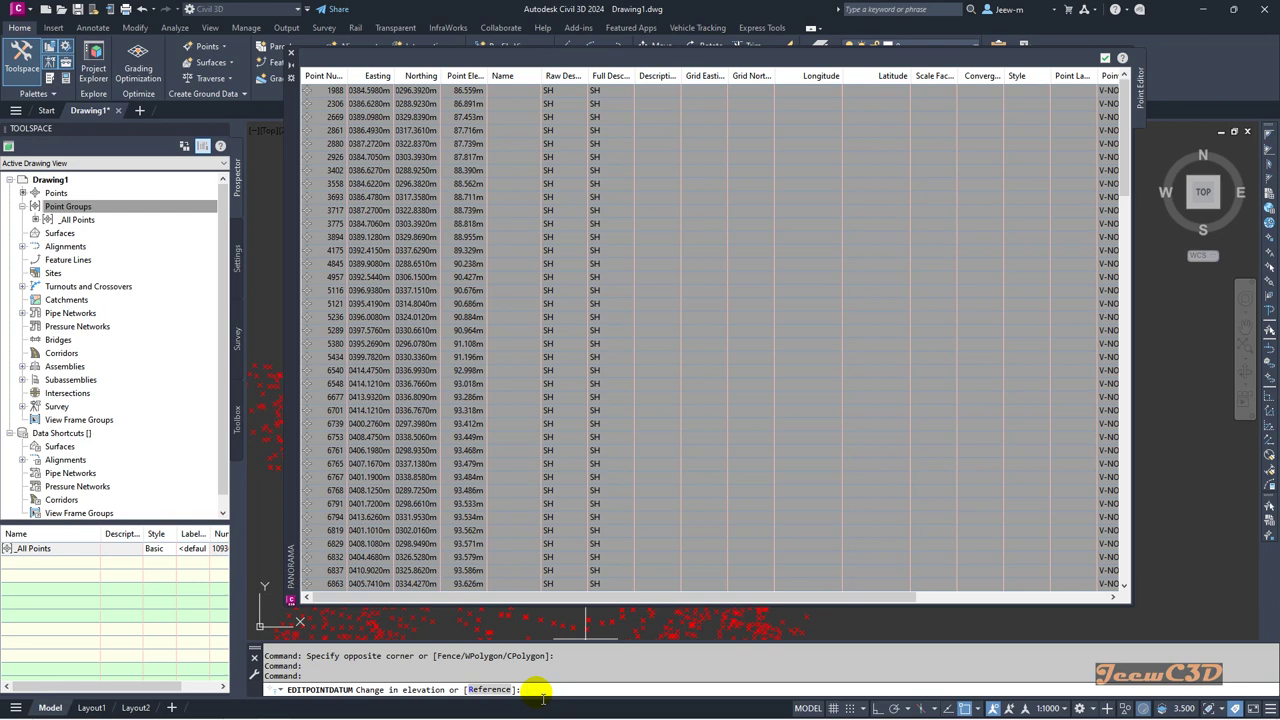
pyautogui.write('5')
# Apply the +5 m datum shift and accept the Panorama edits to close the table
pyautogui.press('Return')
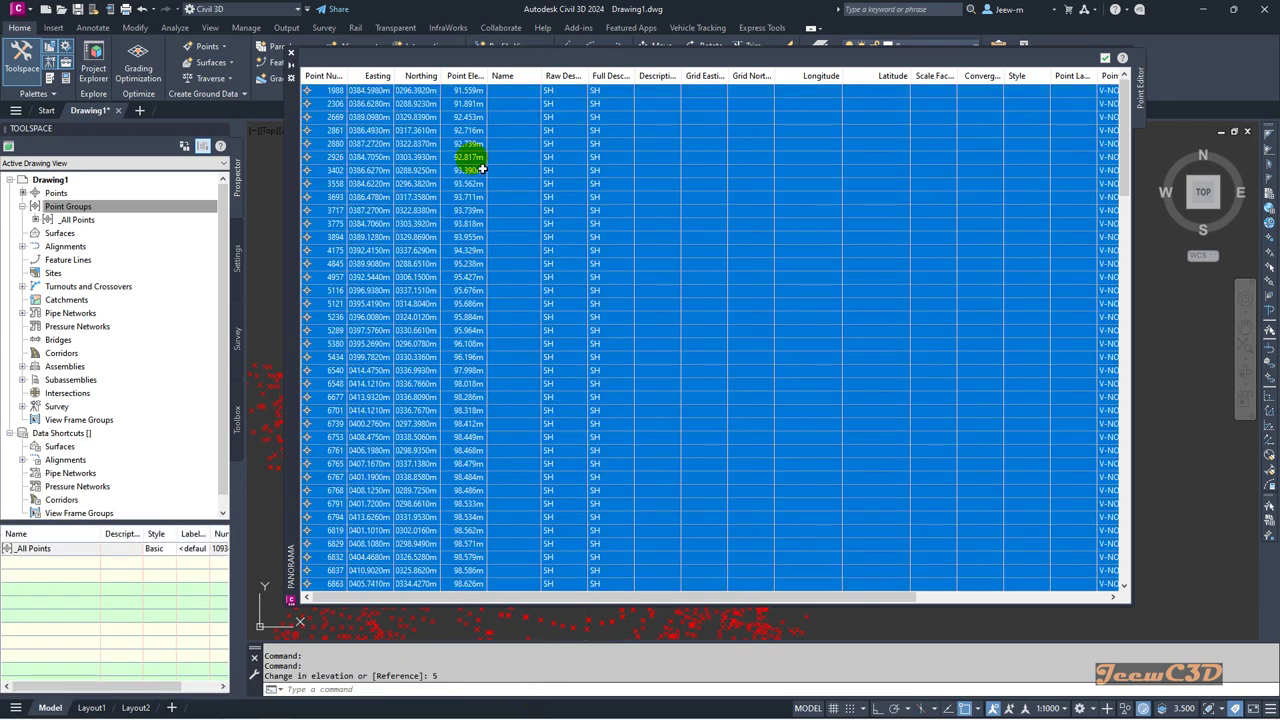
pyautogui.moveTo(468, 91)
pyautogui.mouseDown()
pyautogui.moveTo(482, 108)
pyautogui.moveTo(478, 392)
pyautogui.mouseUp()
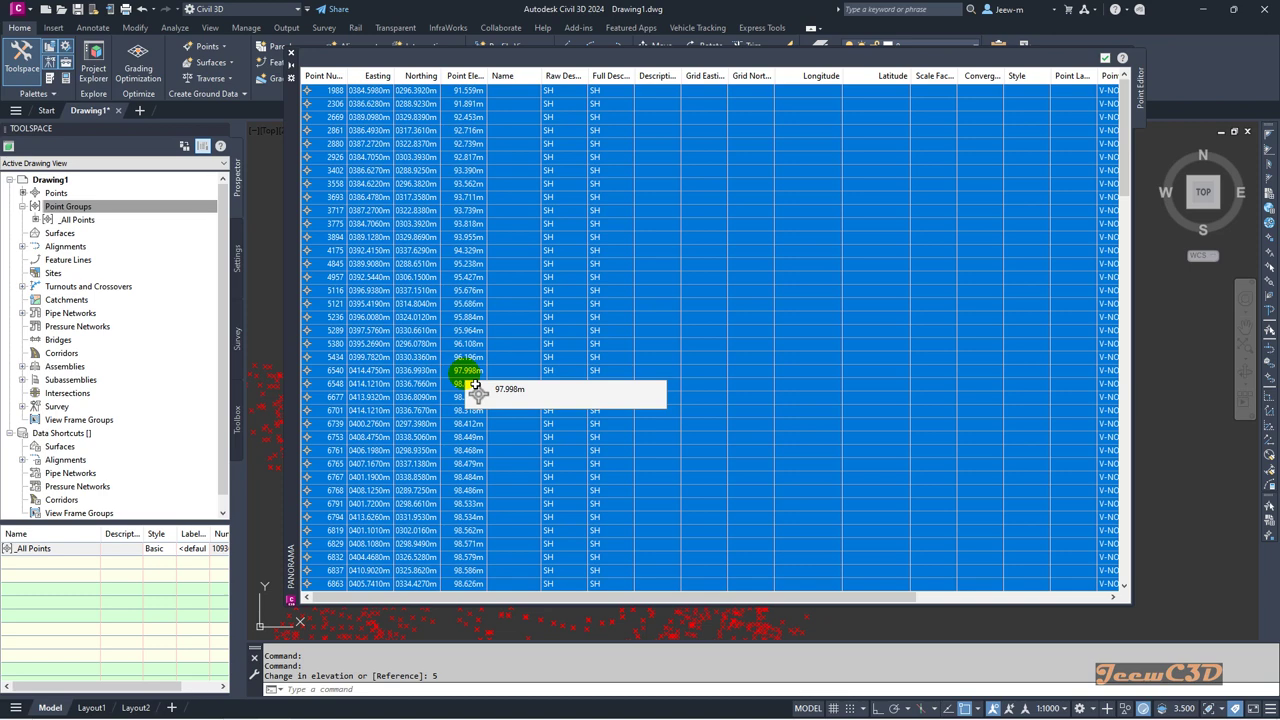
pyautogui.moveTo(476, 388); pyautogui.dragTo(1100, 75)
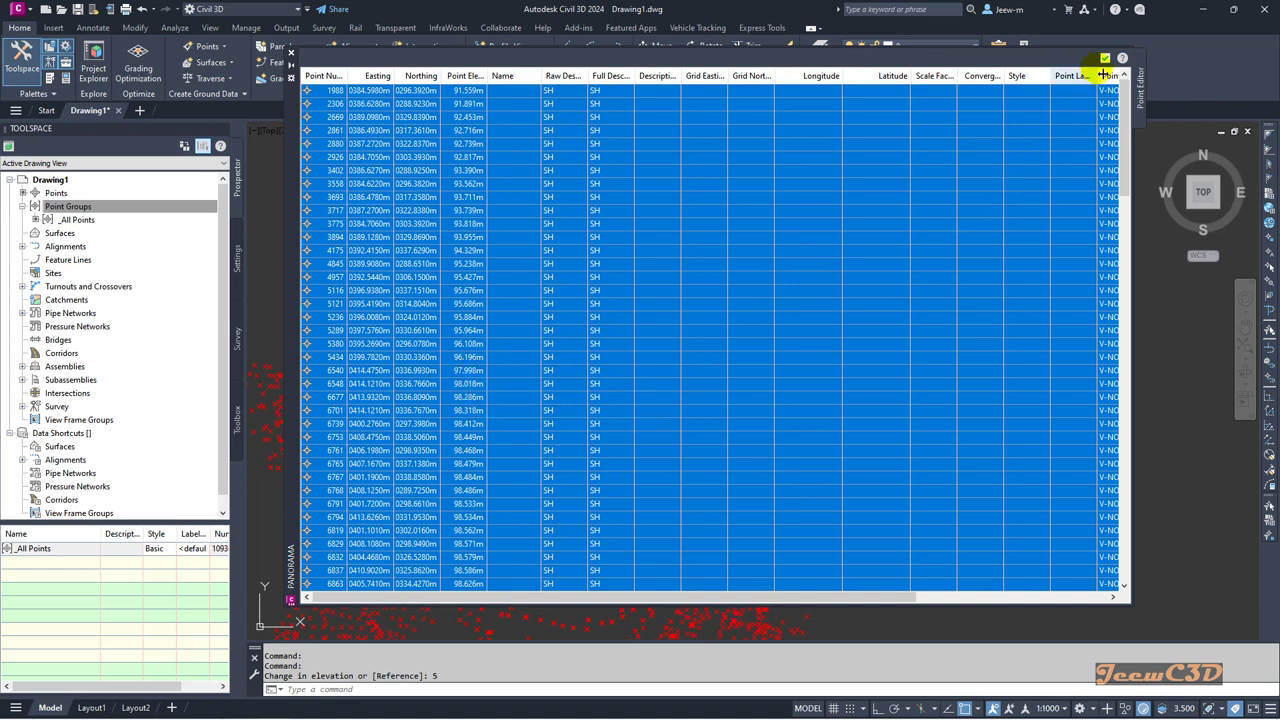
pyautogui.click(1105, 60)
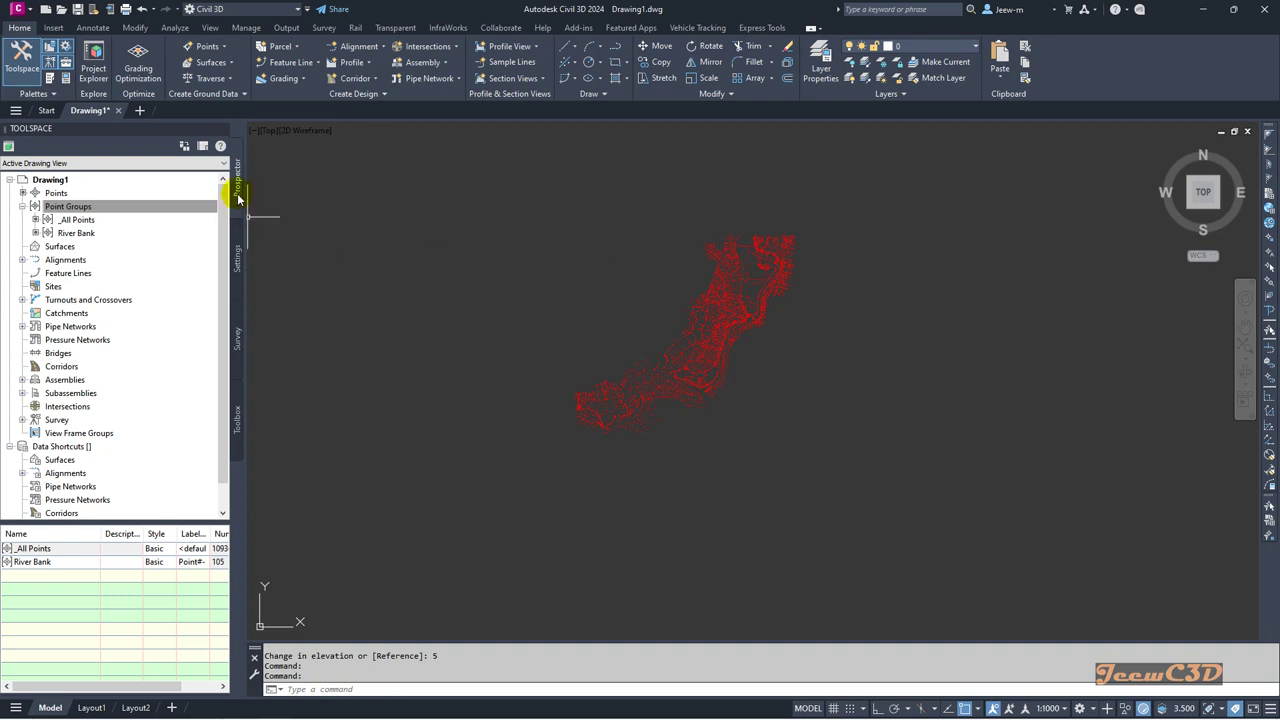
# Open the River Bank point group from Prospector's Point Groups in the point editor
pyautogui.click(203, 208)
pyautogui.click(80, 234)
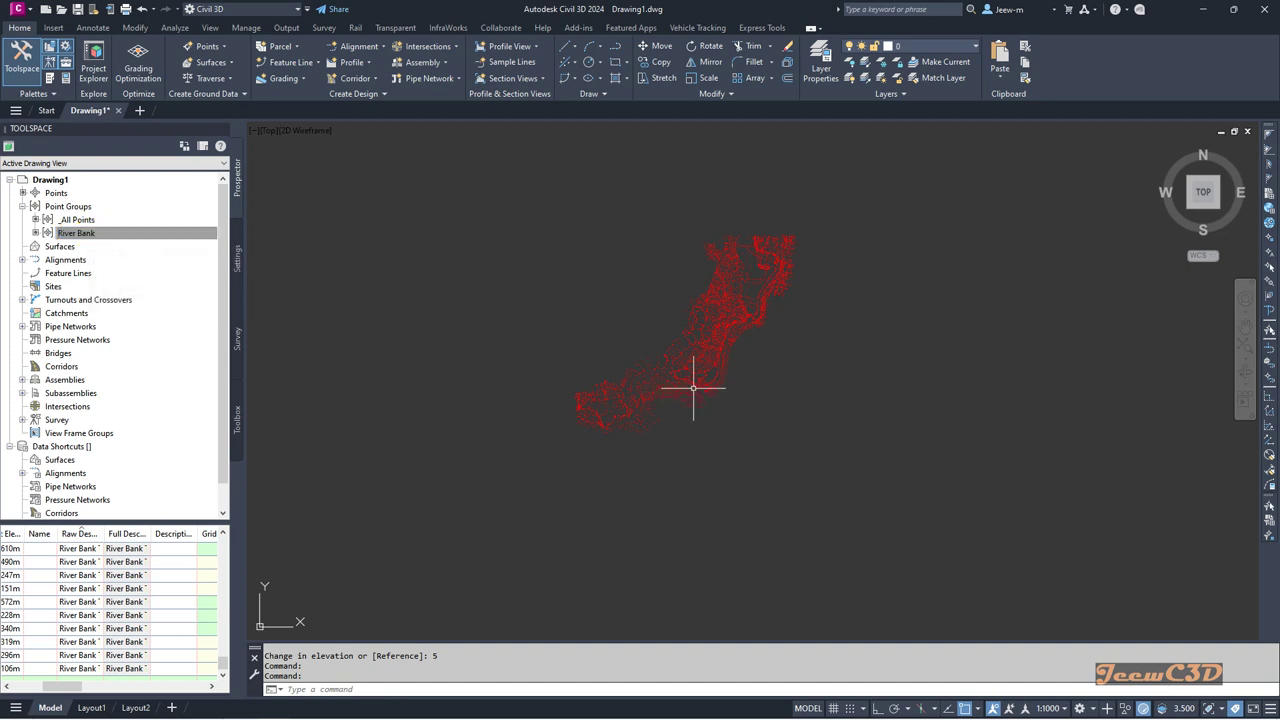
pyautogui.click(78, 234)
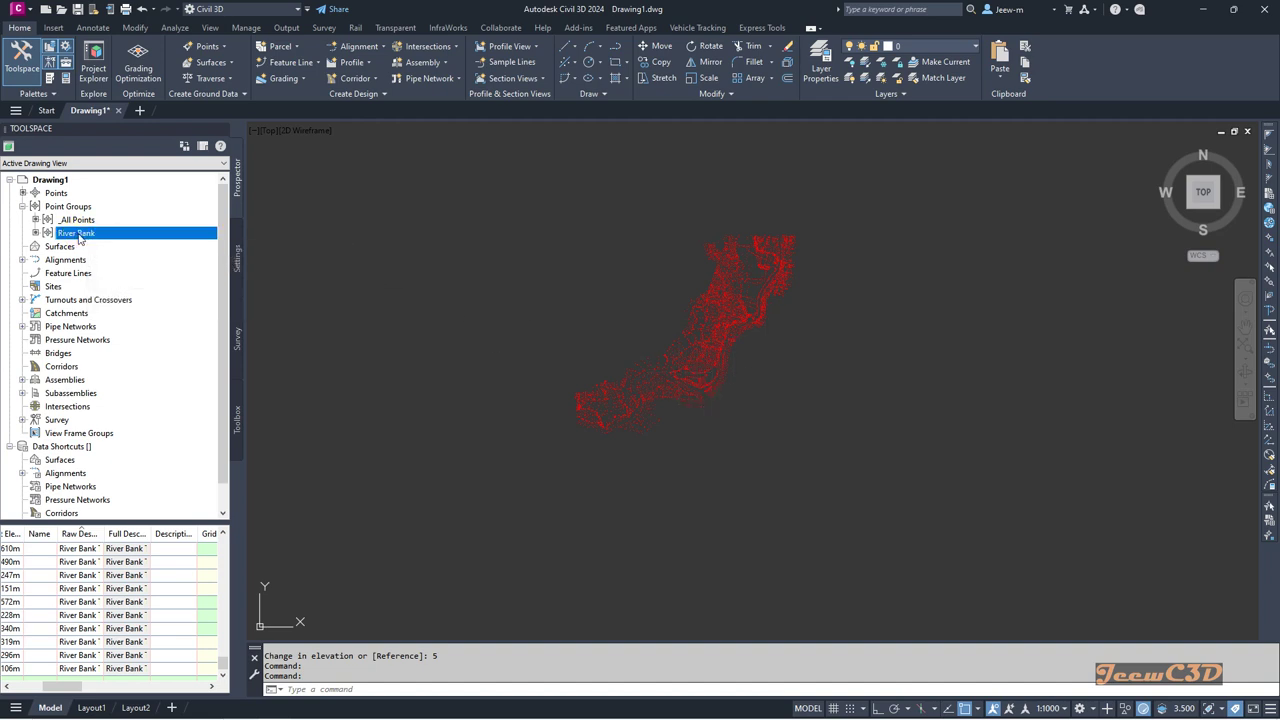
pyautogui.rightClick(84, 236)
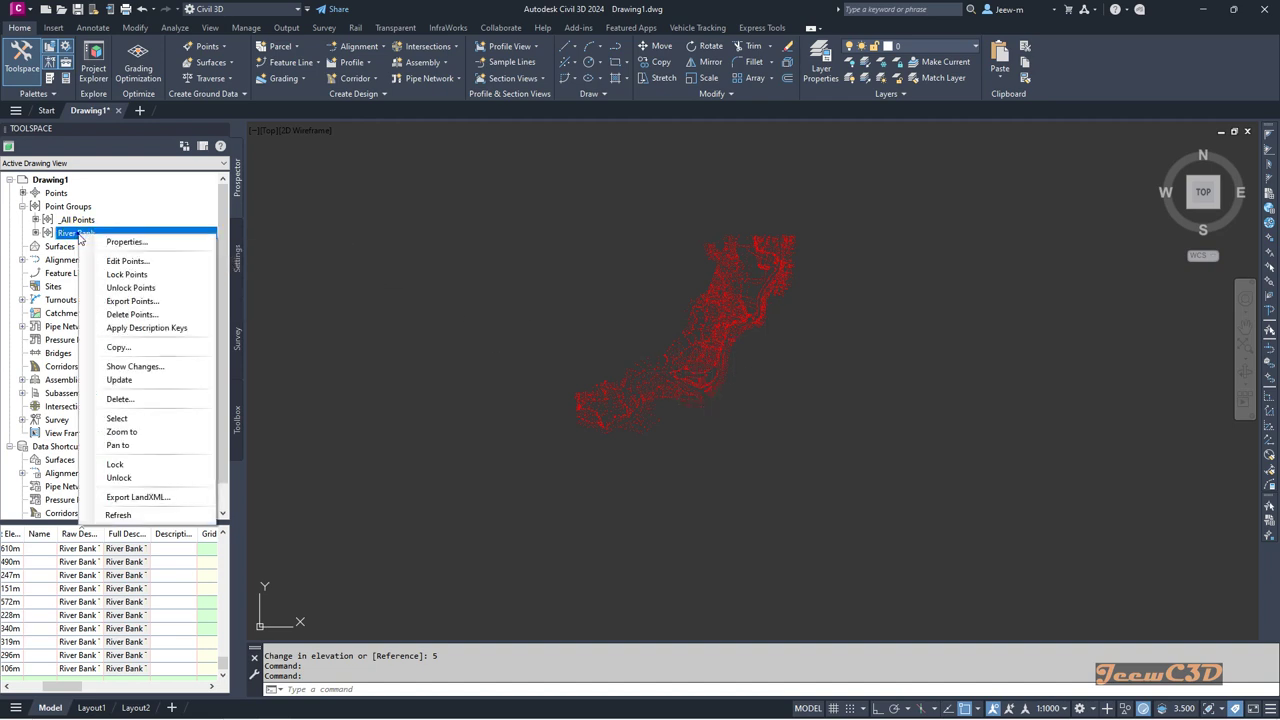
pyautogui.click(126, 260)
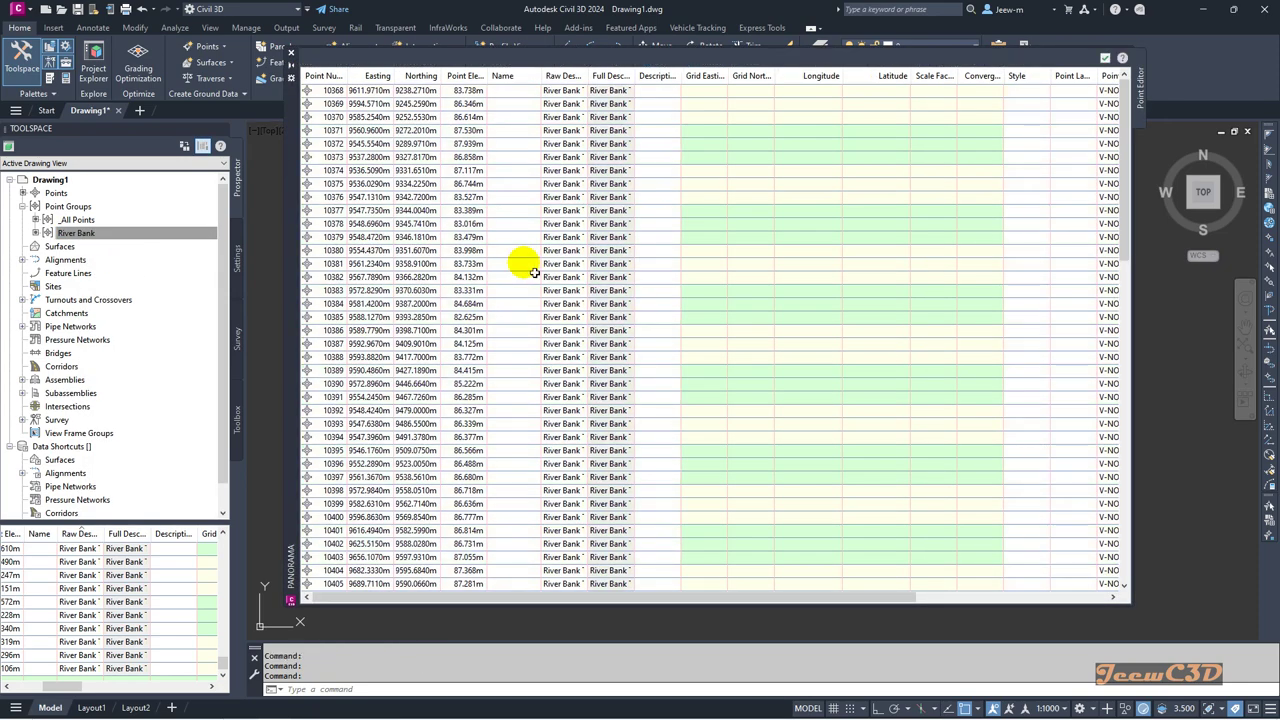
# Select all River Bank rows and start the Datum elevation adjustment
pyautogui.click(527, 158)
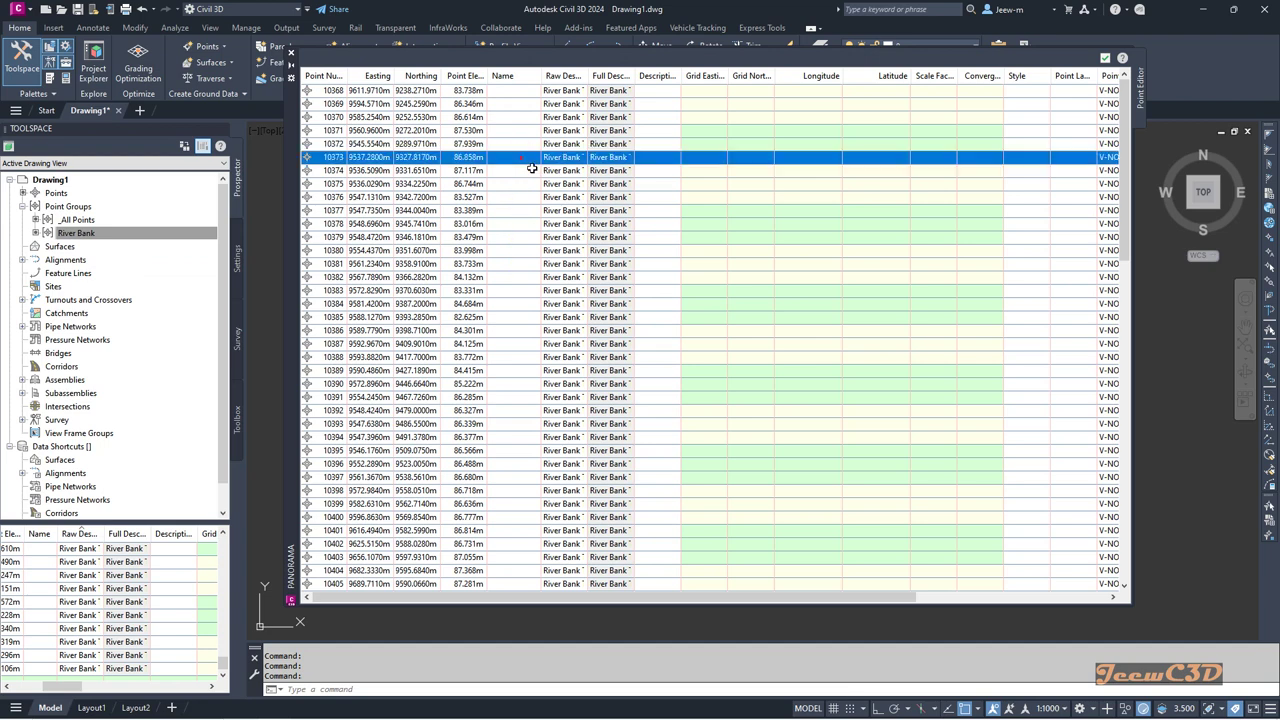
pyautogui.hotkey('ctrl', 'a')
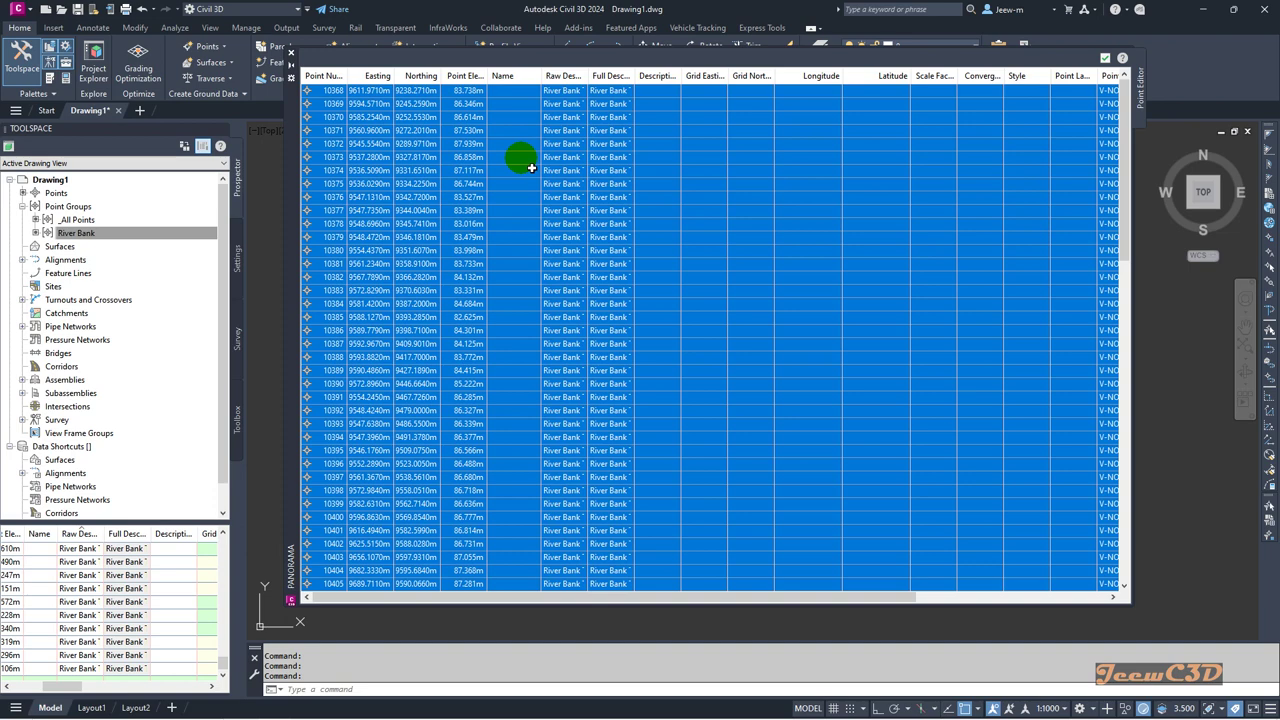
pyautogui.rightClick(474, 120)
pyautogui.click(514, 176)
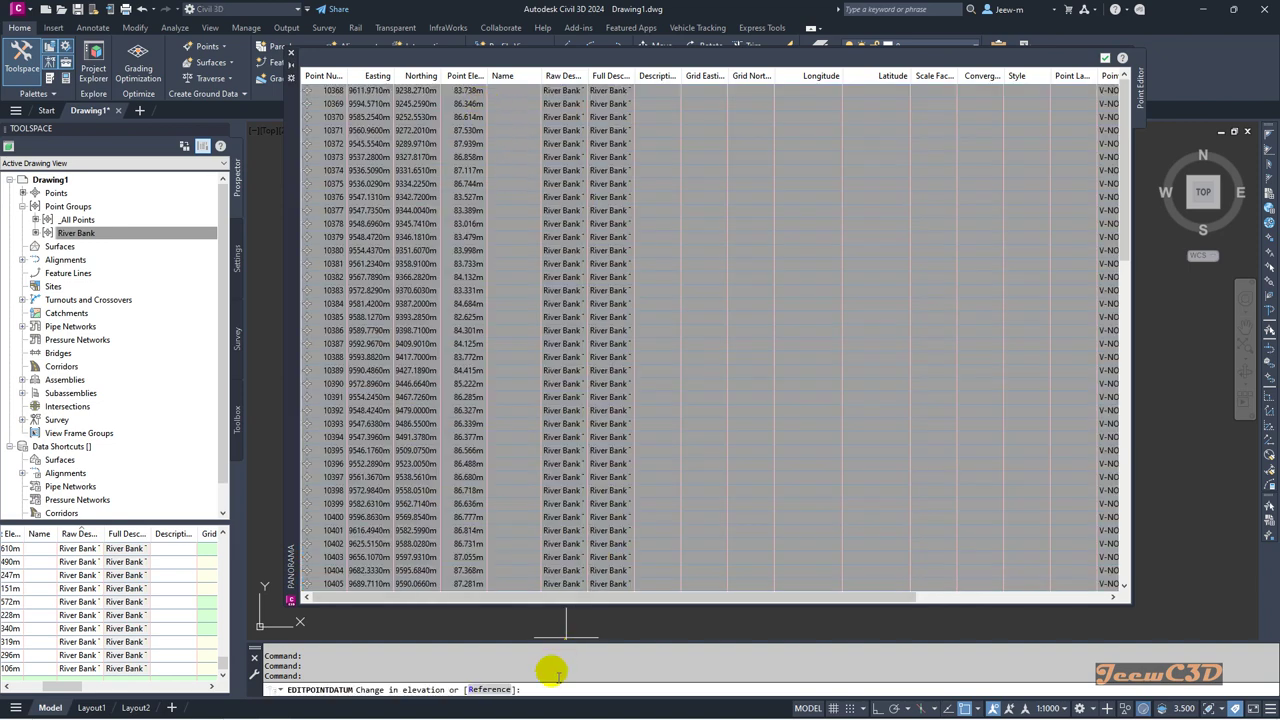
# Enter -1 at the EDITPOINTDATUM prompt to drop River Bank elevations by 1 m
pyautogui.click(545, 690)
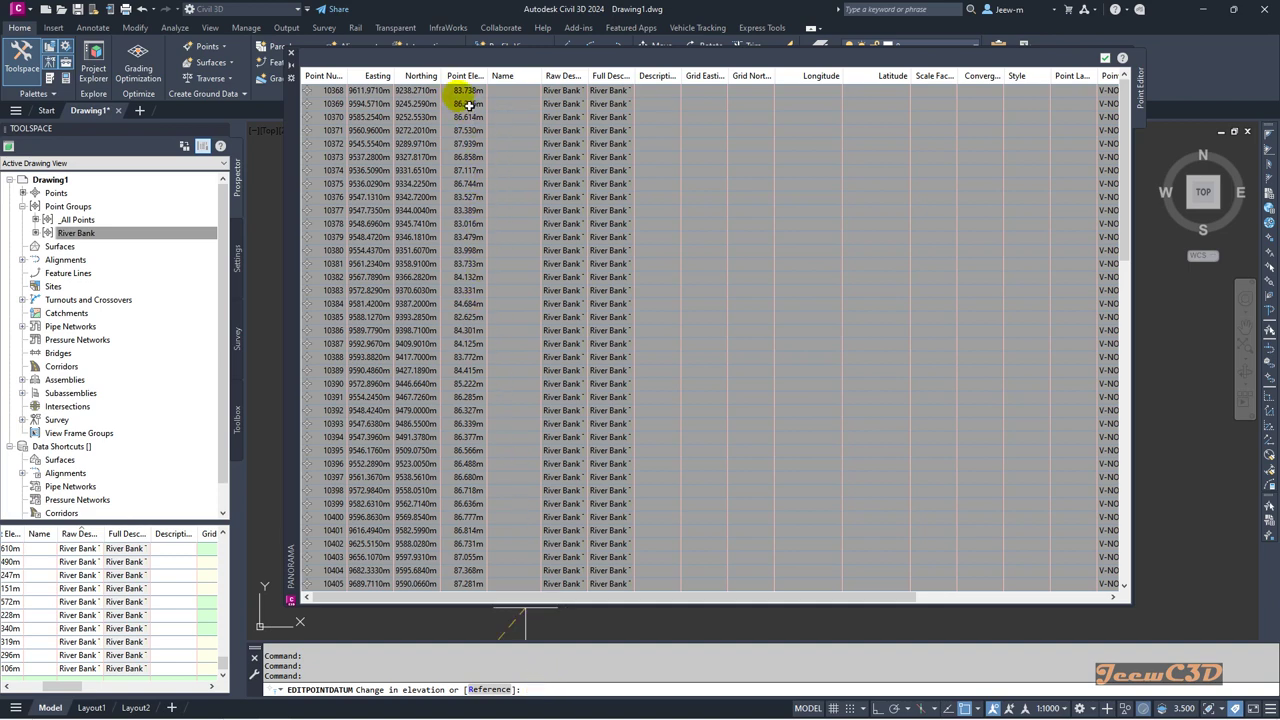
pyautogui.moveTo(469, 105)
pyautogui.mouseDown()
pyautogui.moveTo(486, 112)
pyautogui.moveTo(553, 693)
pyautogui.mouseUp()
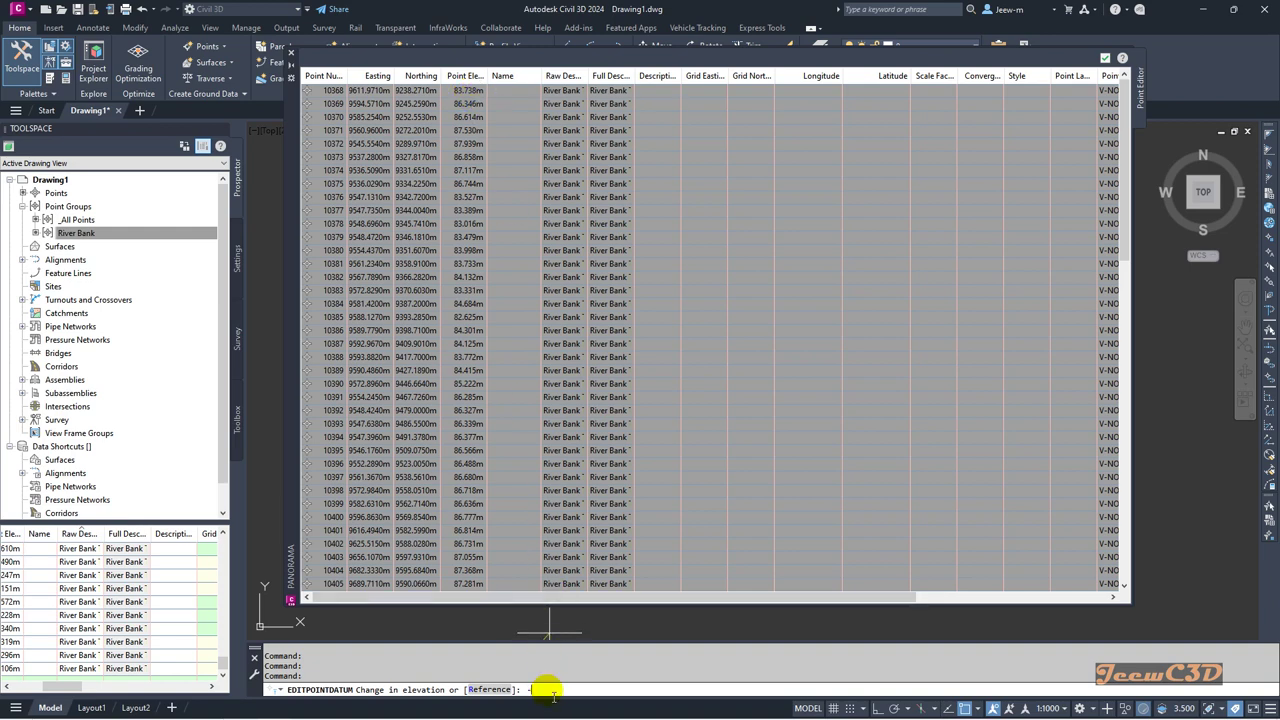
pyautogui.write('-1')
pyautogui.press('Return')
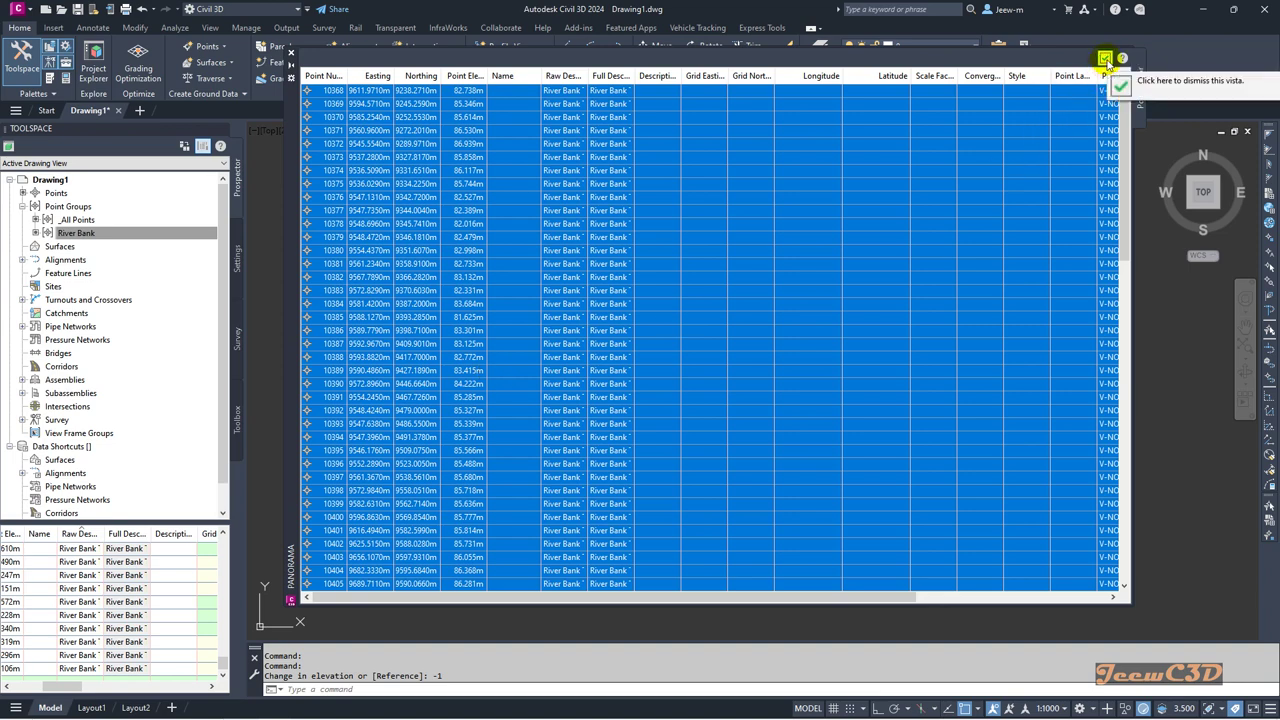
# Accept the River Bank edits in Panorama and cancel the leftover command
pyautogui.click(1106, 59)
pyautogui.press('Escape')
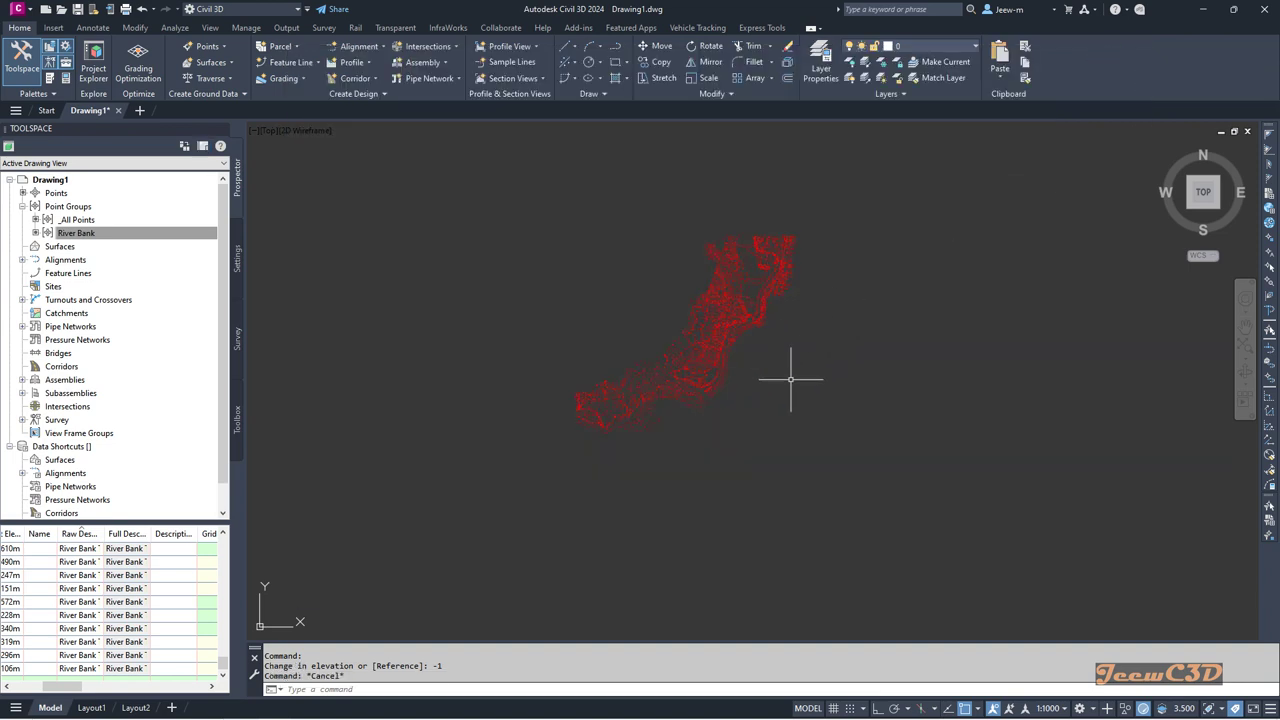